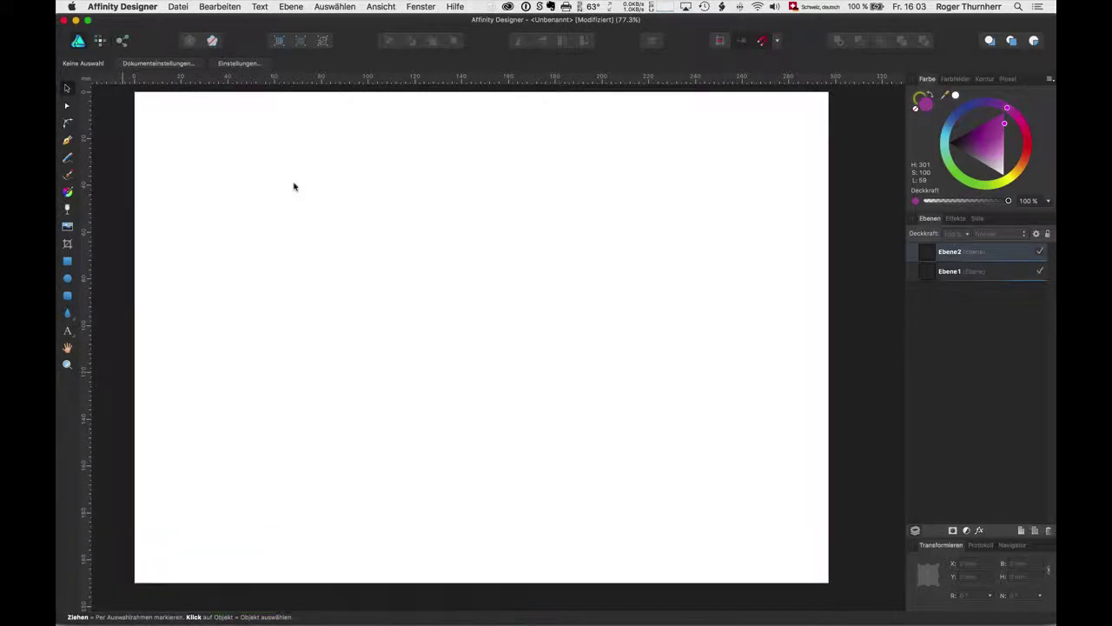
- Create a new WXGA 1280×800 px web document and switch on the grid via Ansicht
{"action": "key", "text": "super+n"}
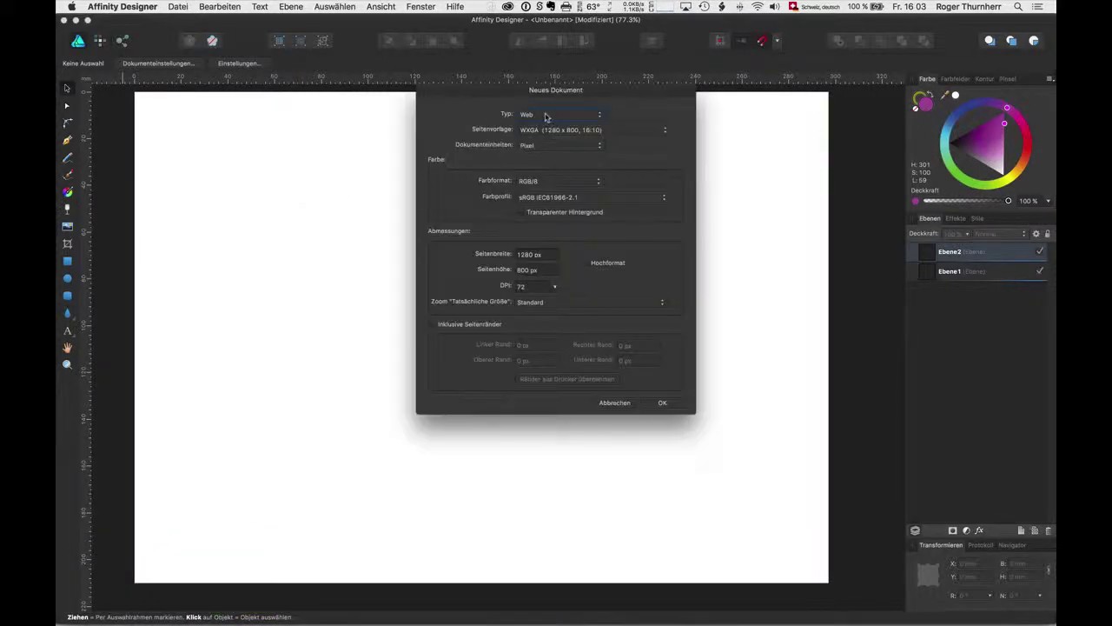
{"action": "left_click", "coordinate": [661, 402]}
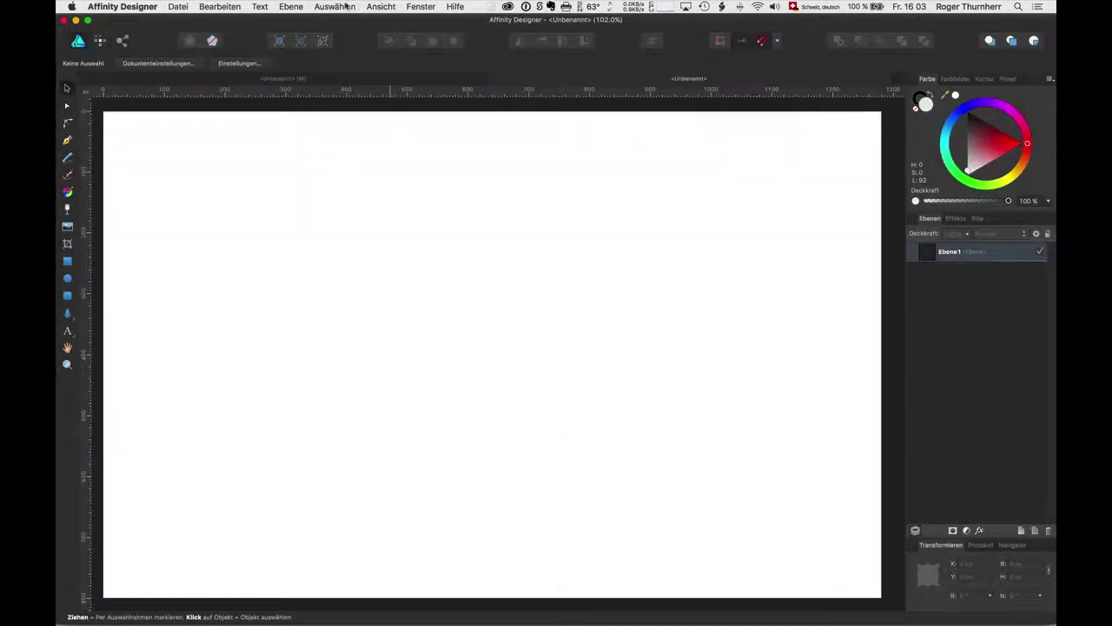
{"action": "left_click", "coordinate": [381, 6]}
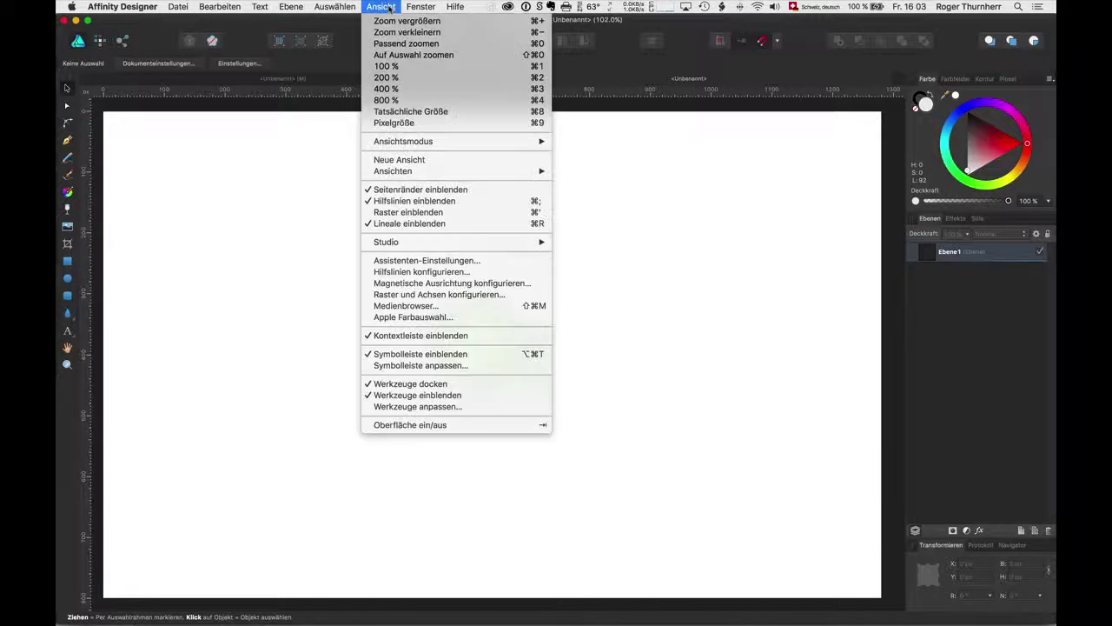
{"action": "left_click", "coordinate": [442, 212]}
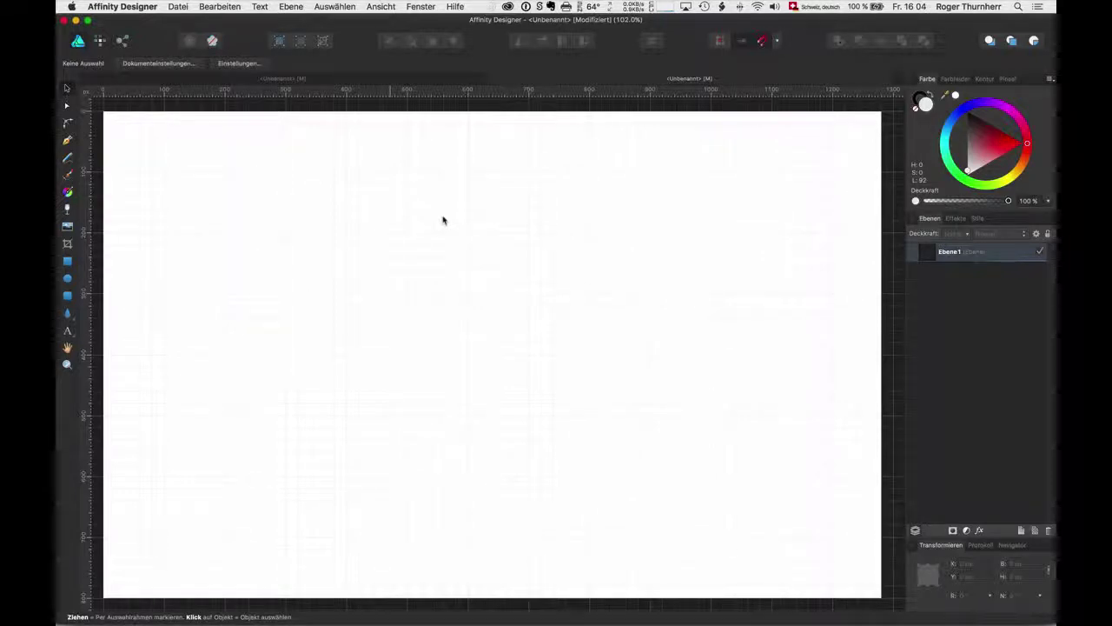
- Disable the automatic grid and set 64 px spacing with 32 divisions on both axes
{"action": "left_click", "coordinate": [378, 7]}
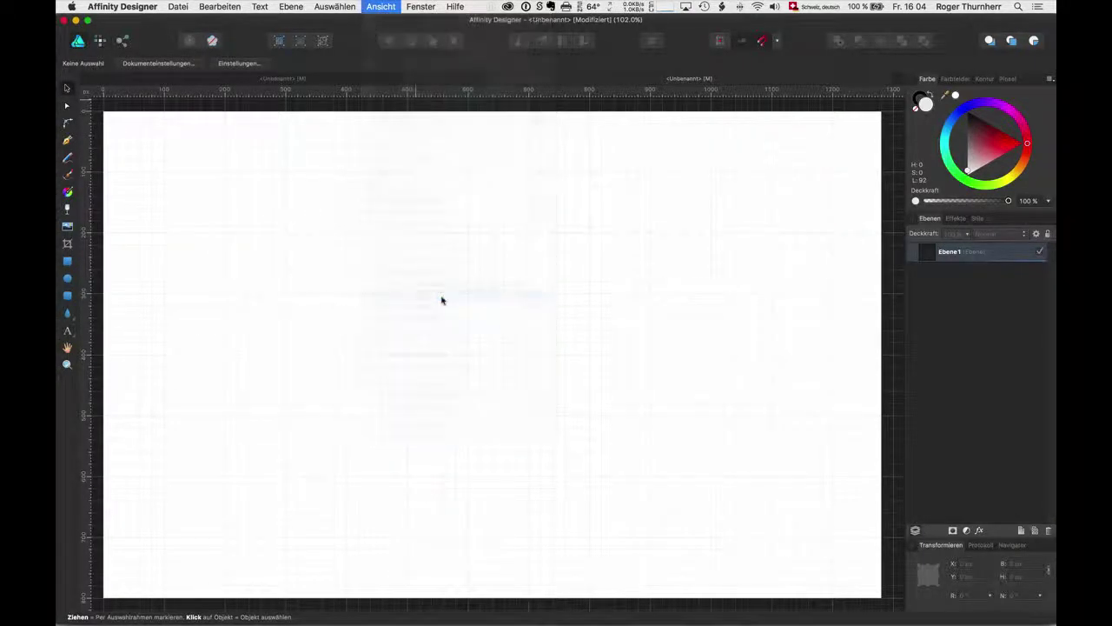
{"action": "left_click_drag", "start_coordinate": [614, 153], "coordinate": [422, 195]}
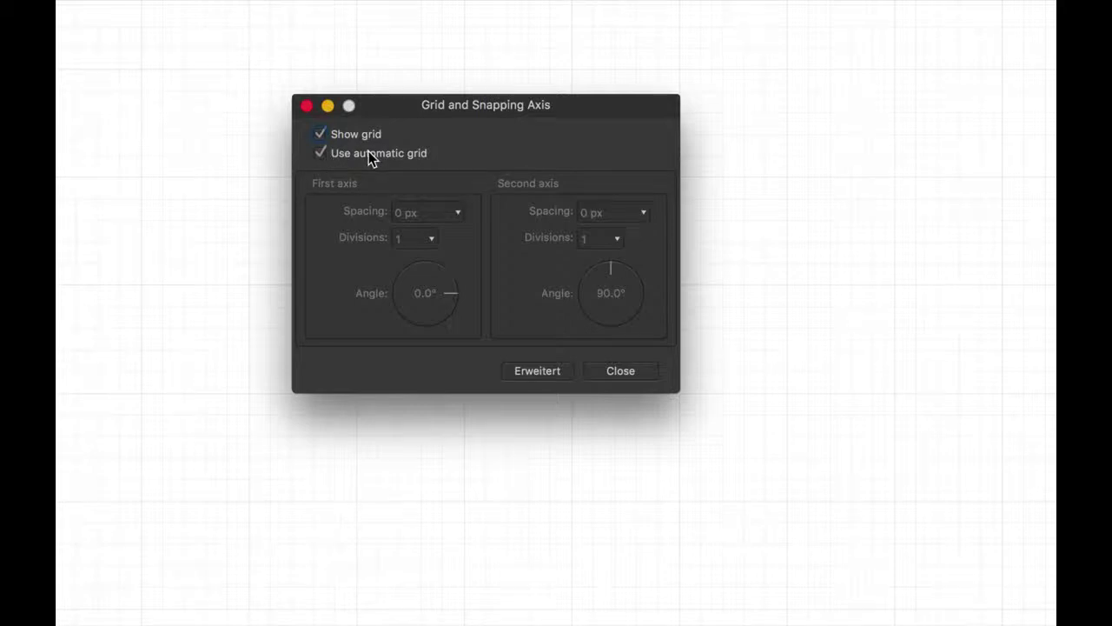
{"action": "left_click", "coordinate": [319, 152]}
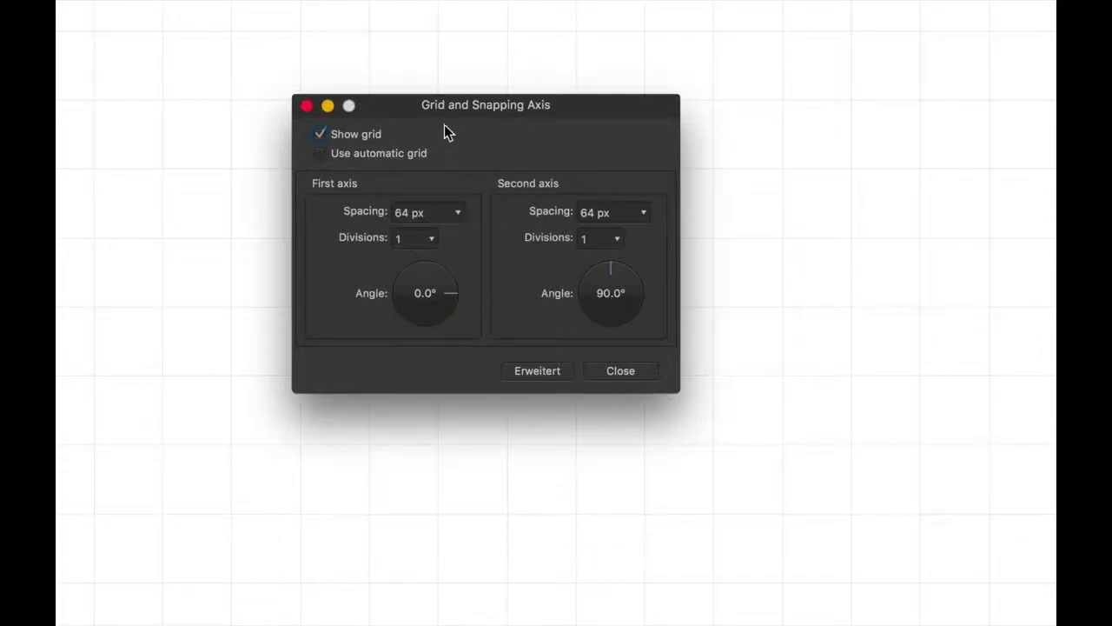
{"action": "left_click_drag", "start_coordinate": [426, 107], "coordinate": [588, 74]}
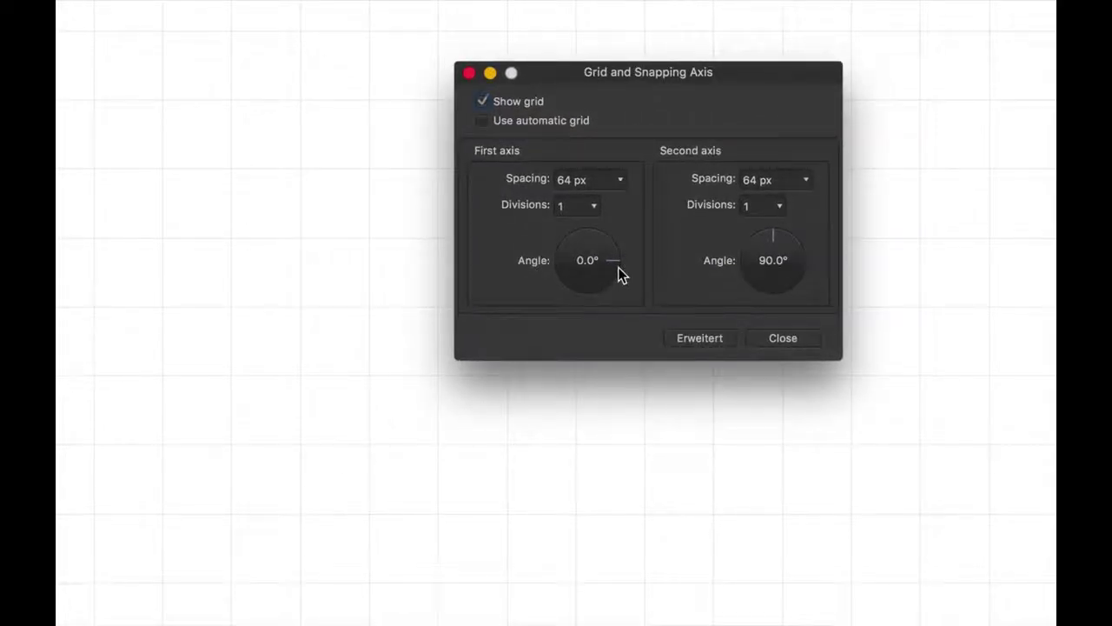
{"action": "left_click", "coordinate": [592, 205]}
{"action": "left_click_drag", "start_coordinate": [592, 232], "coordinate": [610, 233]}
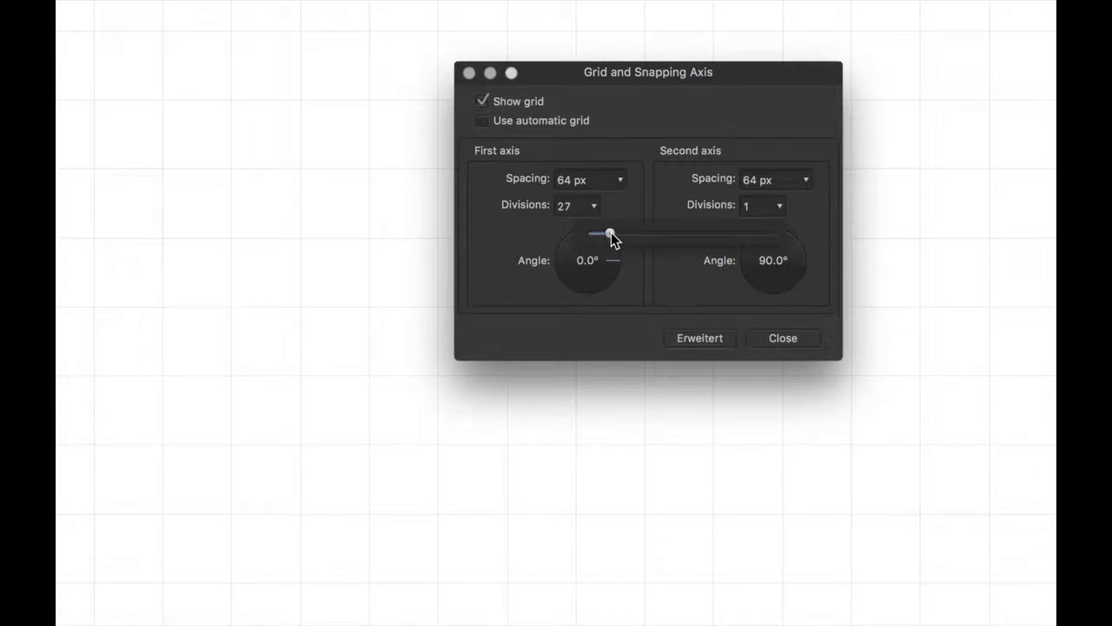
{"action": "double_click", "coordinate": [561, 206]}
{"action": "type", "text": "32"}
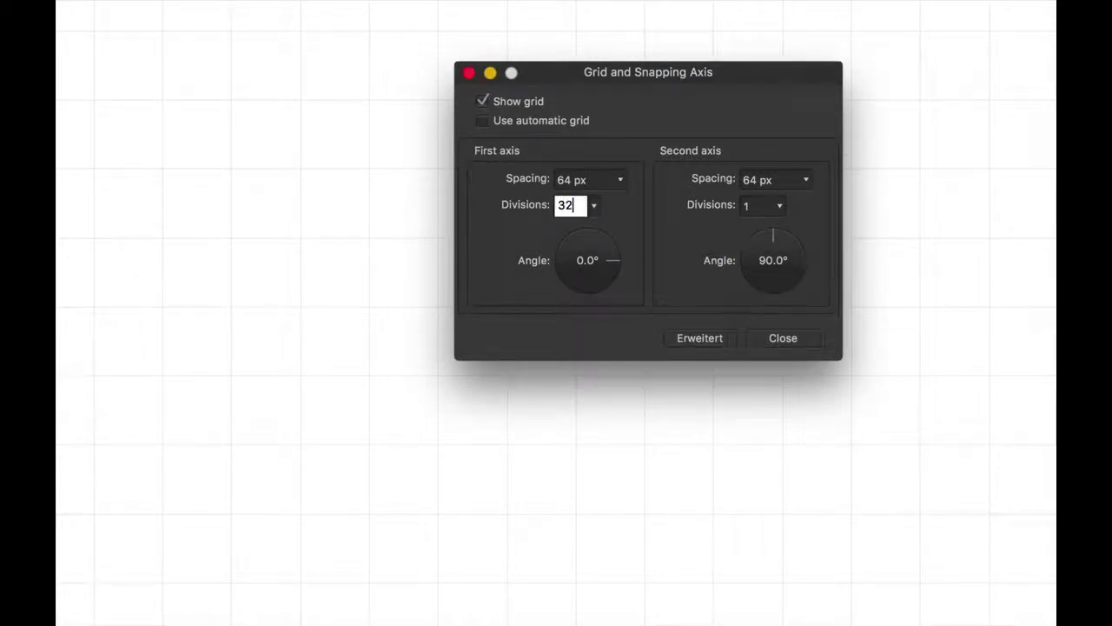
{"action": "left_click", "coordinate": [758, 205]}
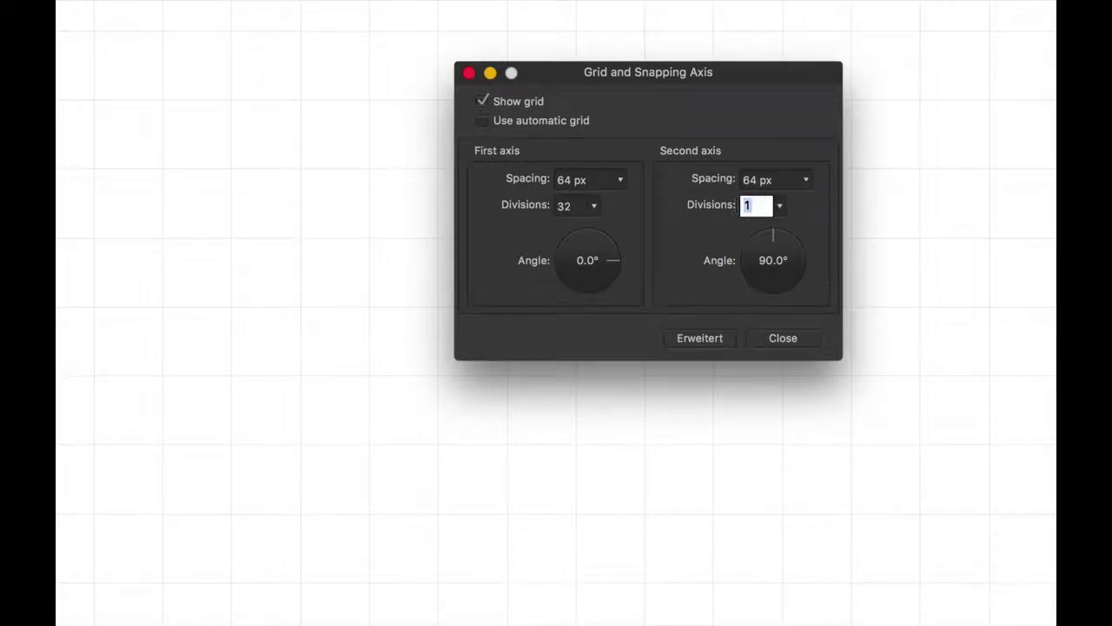
{"action": "type", "text": "32"}
{"action": "key", "text": "Return"}
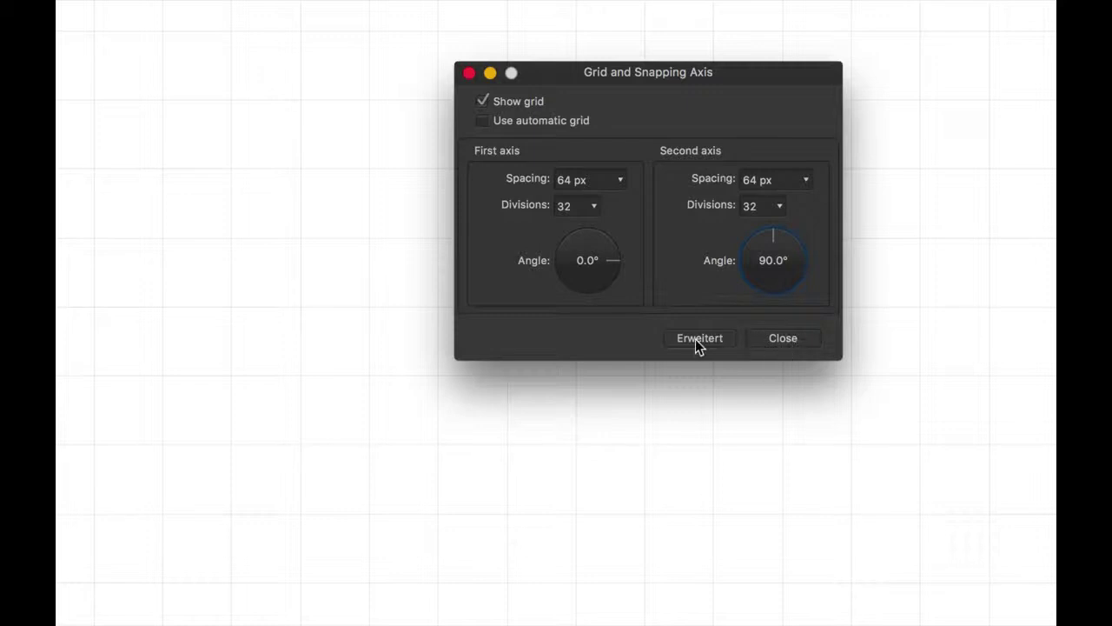
{"action": "left_click", "coordinate": [778, 338]}
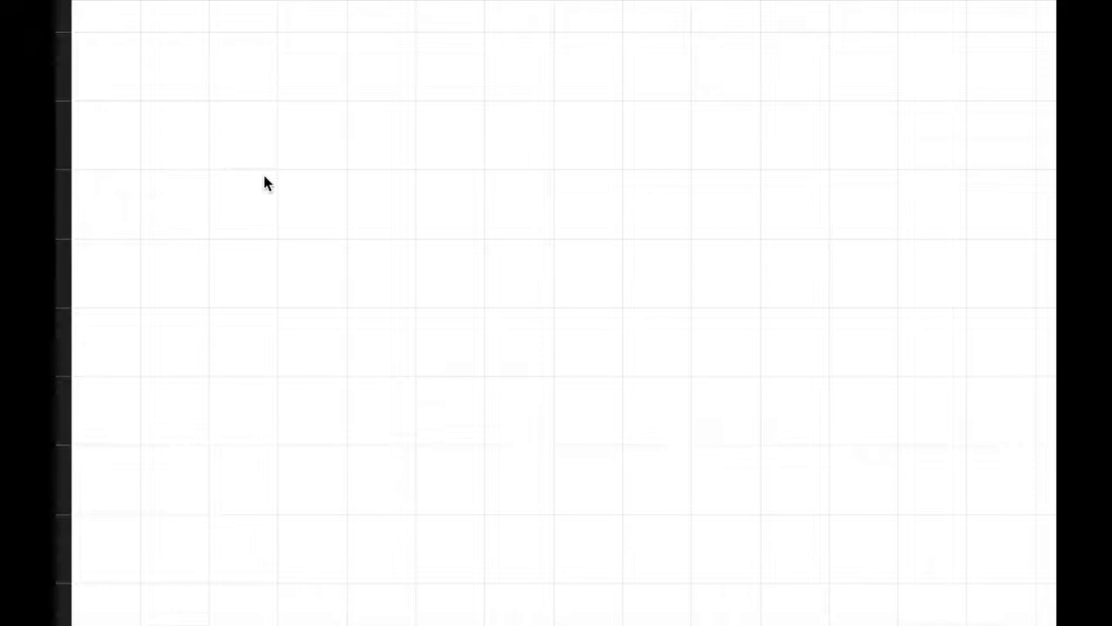
- Zoom to 400% to inspect the grid subdivisions and bring up the Ansicht menu
{"action": "key", "text": "z"}
{"action": "left_click", "coordinate": [304, 189]}
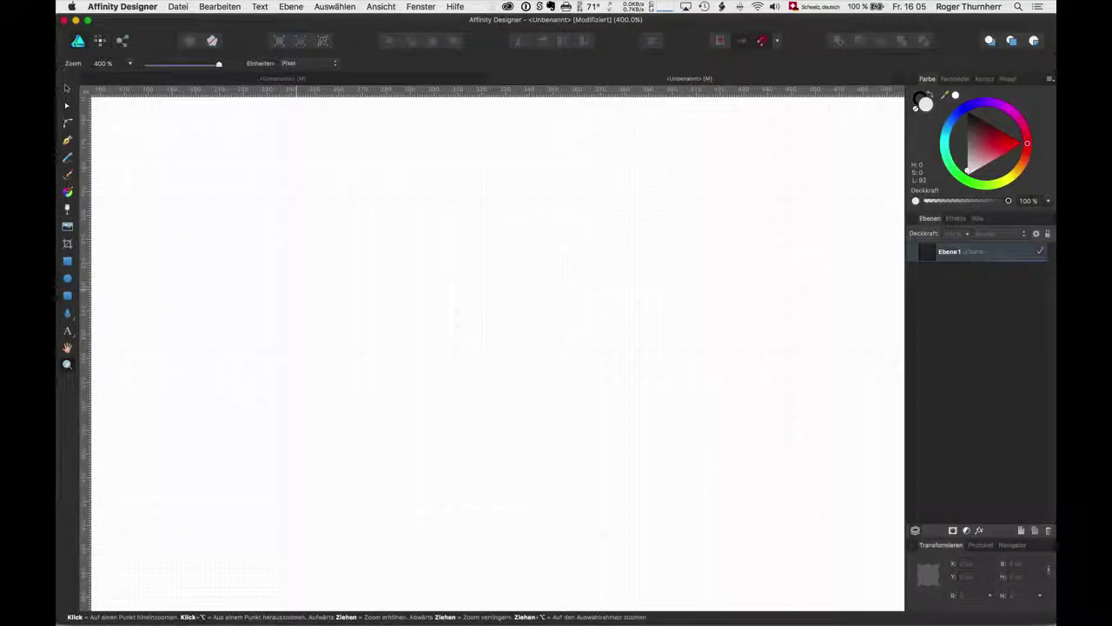
{"action": "left_click", "coordinate": [381, 6]}
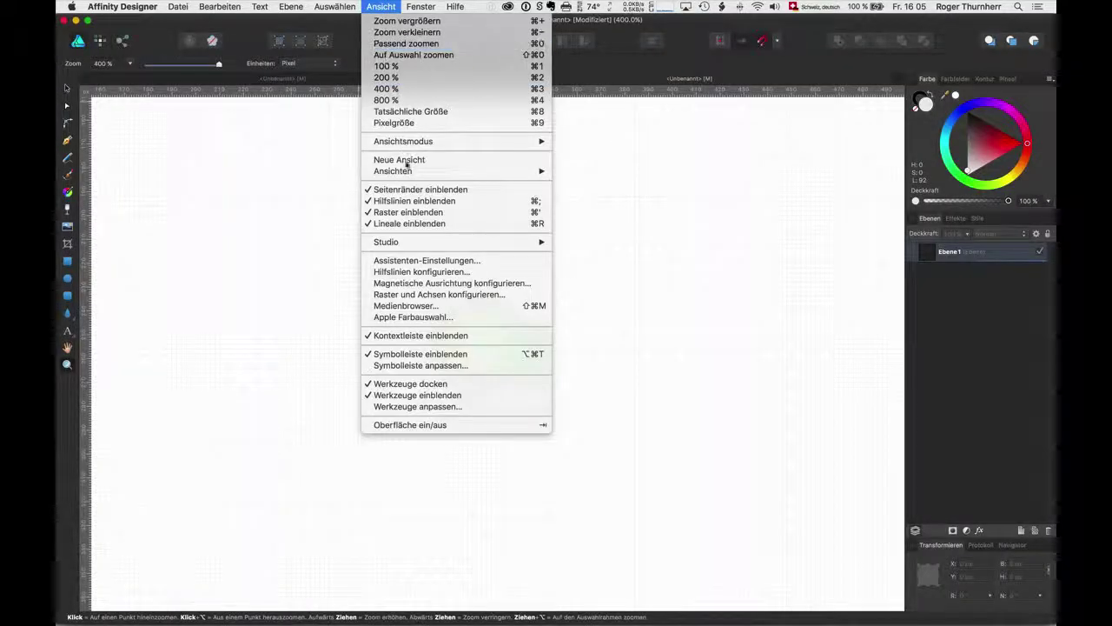
- Open the Grid and Axis settings in advanced mode, moved clear of the canvas
{"action": "left_click", "coordinate": [424, 296]}
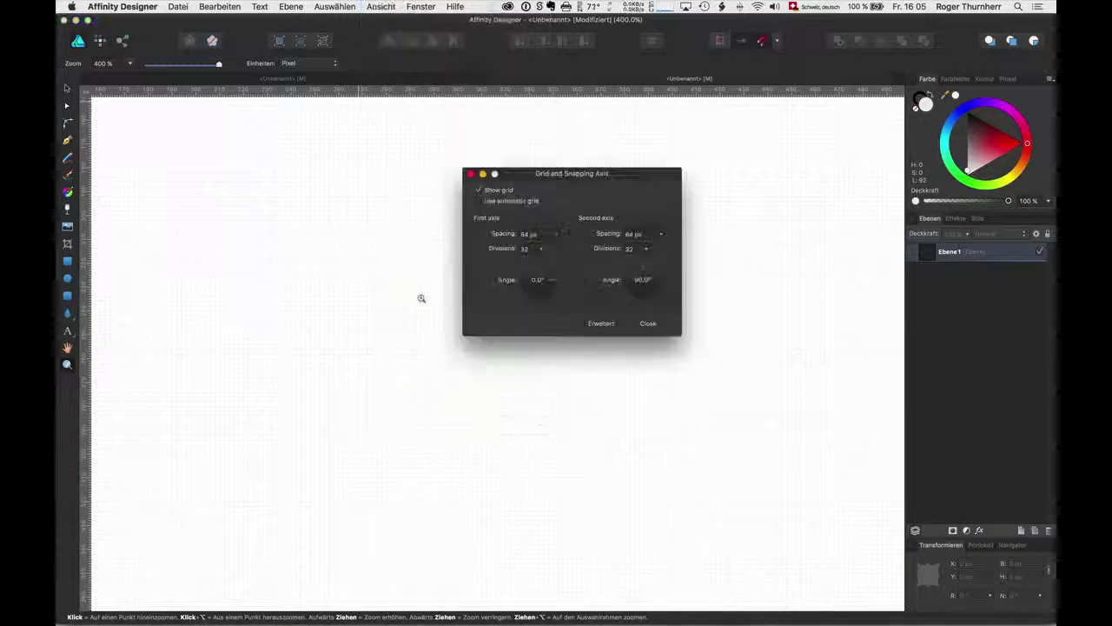
{"action": "left_click", "coordinate": [599, 325]}
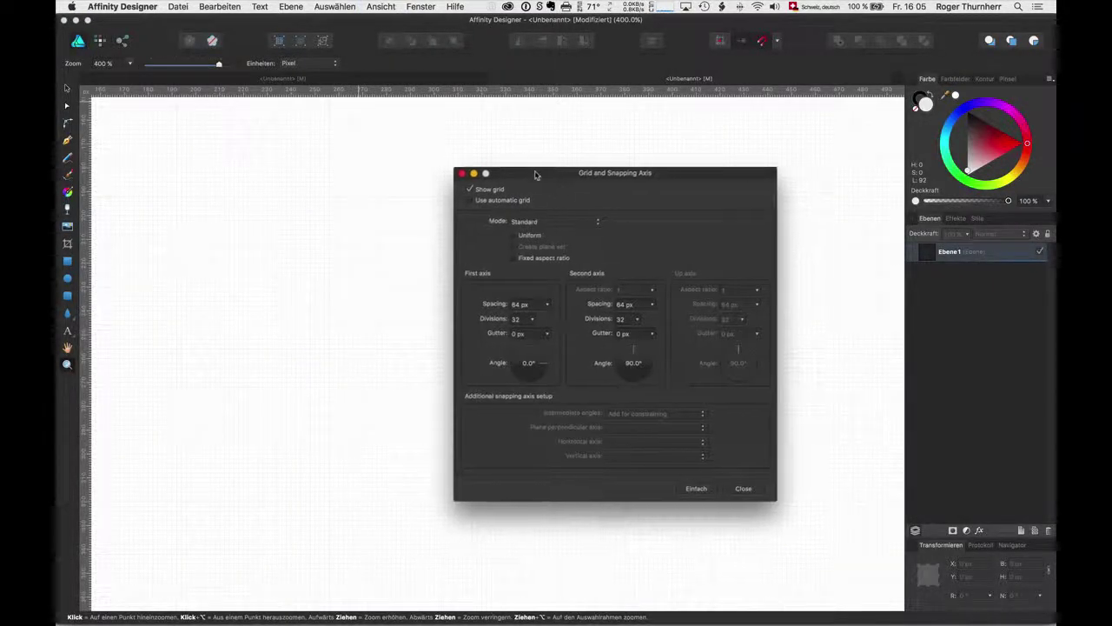
{"action": "left_click_drag", "start_coordinate": [536, 175], "coordinate": [432, 151]}
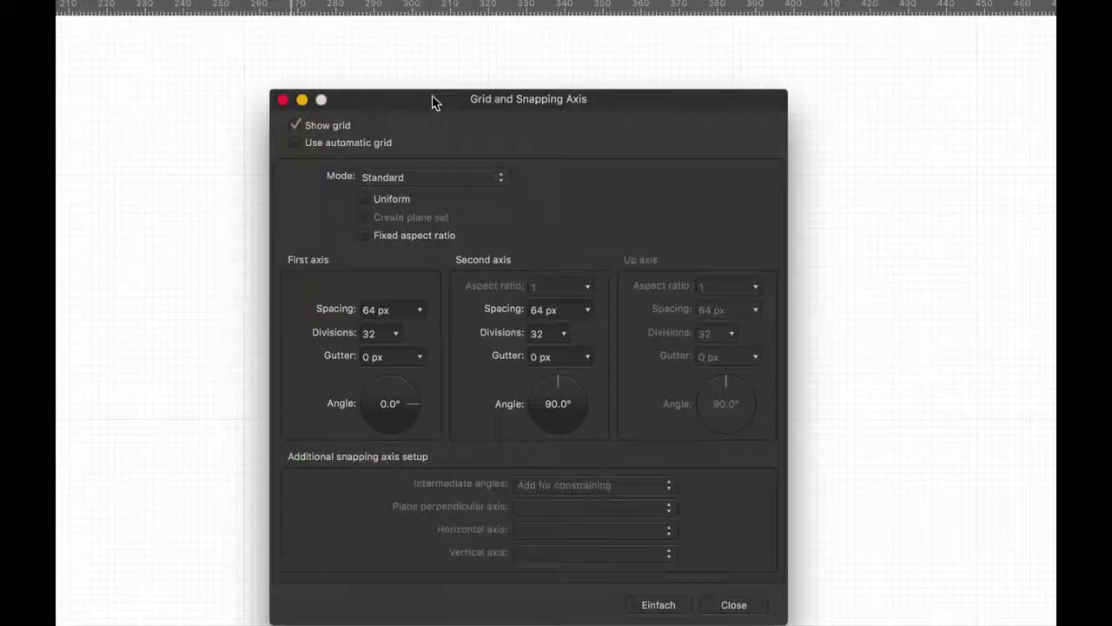
{"action": "left_click_drag", "start_coordinate": [432, 101], "coordinate": [444, 46]}
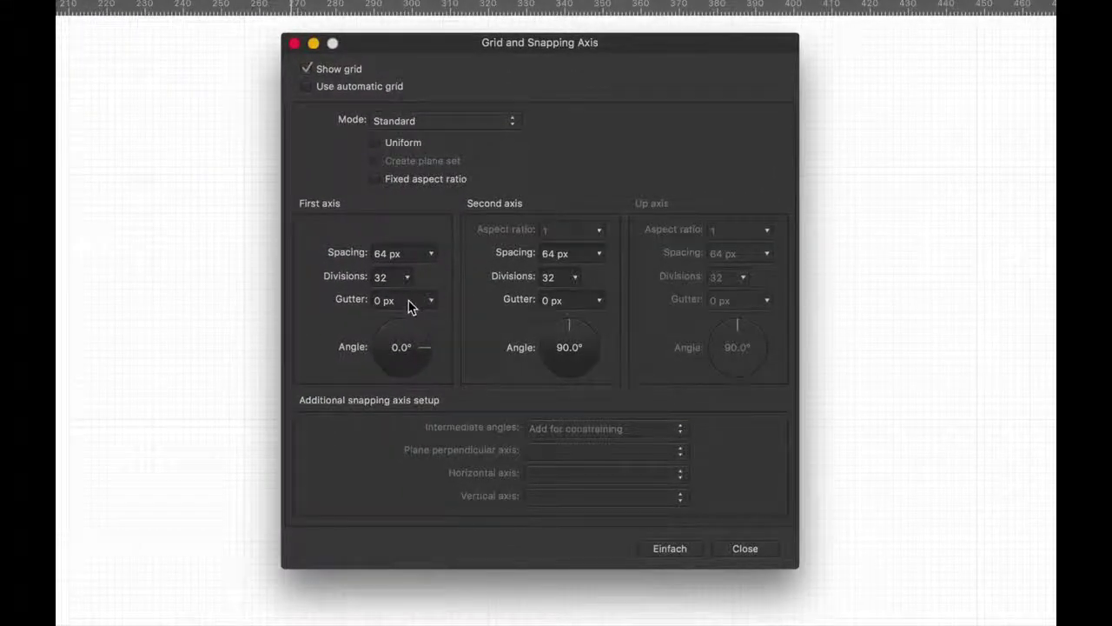
- Set both the first and second axis gutters to 24 px
{"action": "left_click", "coordinate": [433, 304]}
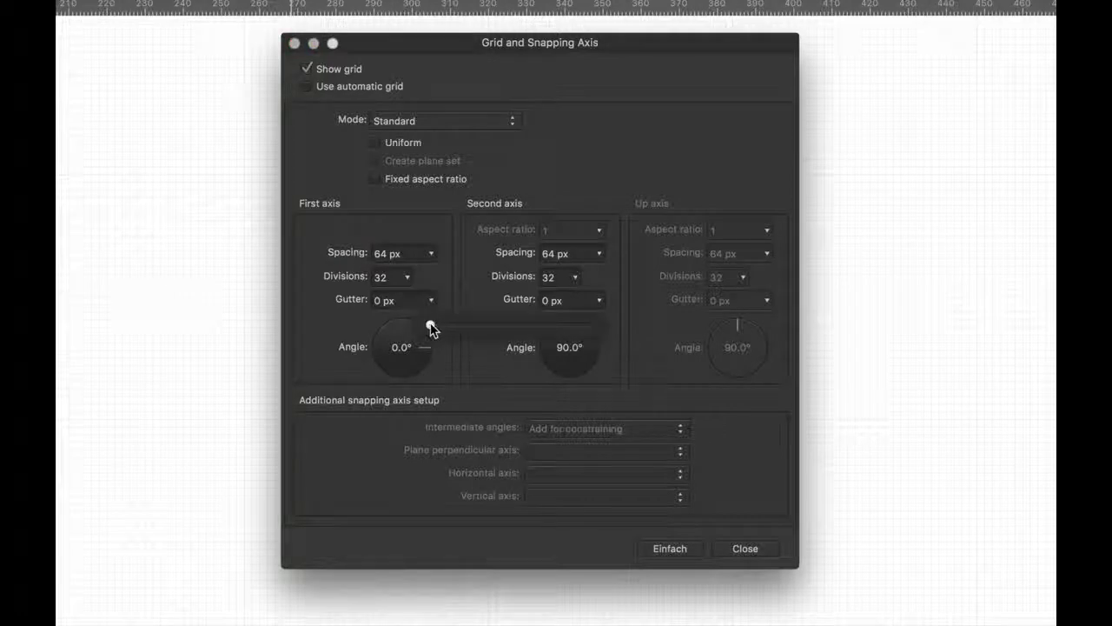
{"action": "left_click_drag", "start_coordinate": [432, 329], "coordinate": [438, 324]}
{"action": "double_click", "coordinate": [380, 302]}
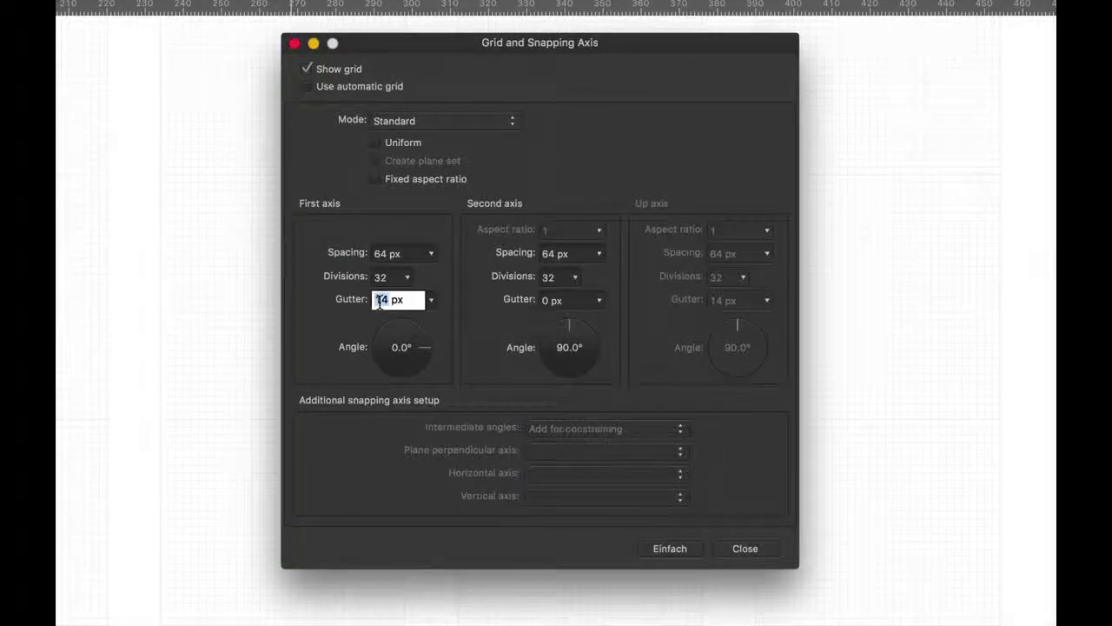
{"action": "type", "text": "2"}
{"action": "key", "text": "Return"}
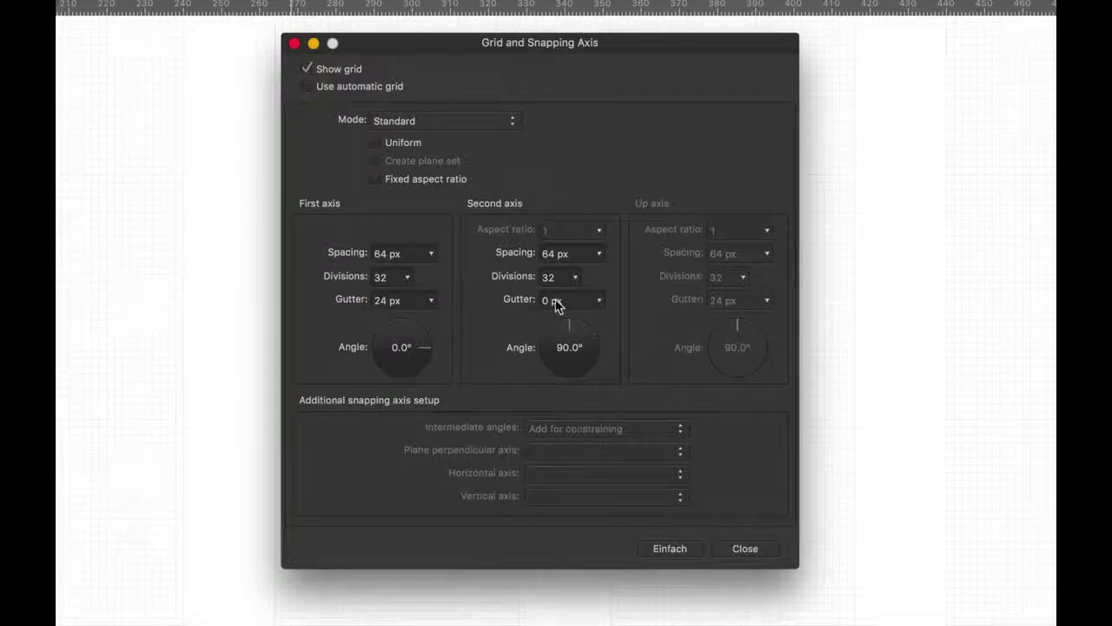
{"action": "double_click", "coordinate": [542, 301]}
{"action": "type", "text": "4"}
{"action": "key", "text": "Return"}
{"action": "mouse_move", "coordinate": [428, 47]}
{"action": "left_mouse_down"}
{"action": "mouse_move", "coordinate": [732, 100]}
{"action": "mouse_move", "coordinate": [725, 63]}
{"action": "left_mouse_up"}
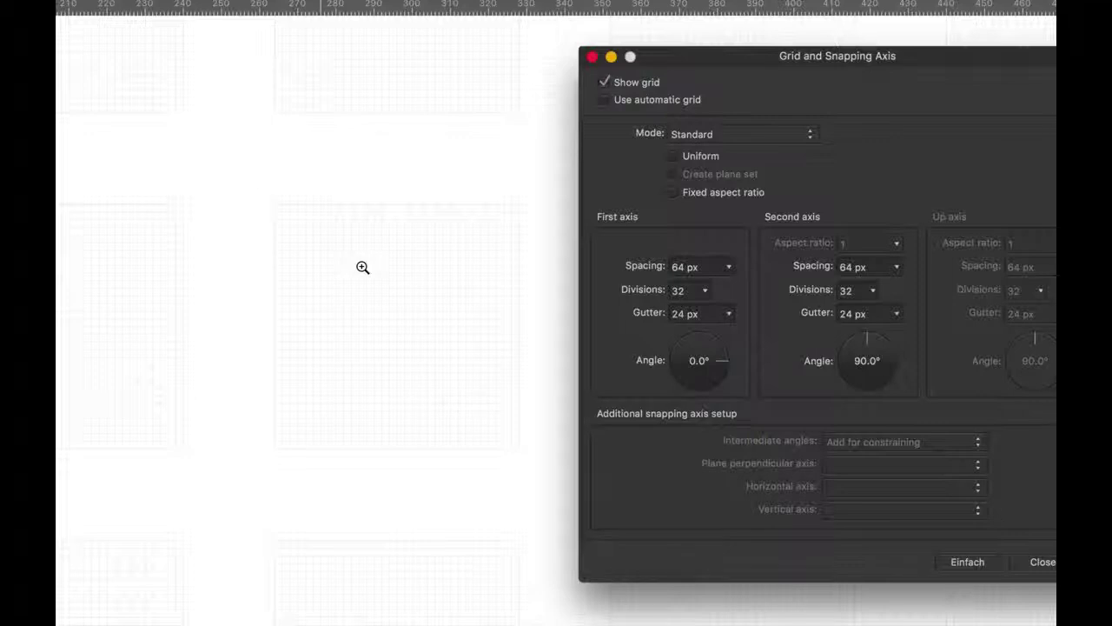
- Preview the Isometric, 2:1 Isometric and Dimetric grid modes
{"action": "left_click", "coordinate": [764, 134]}
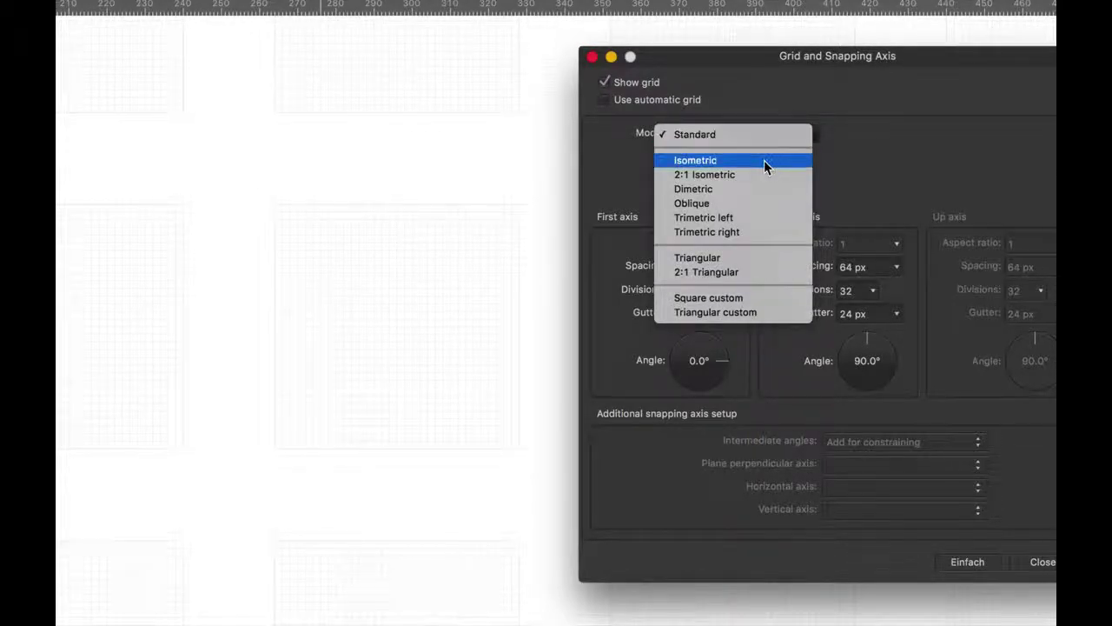
{"action": "left_click", "coordinate": [764, 161]}
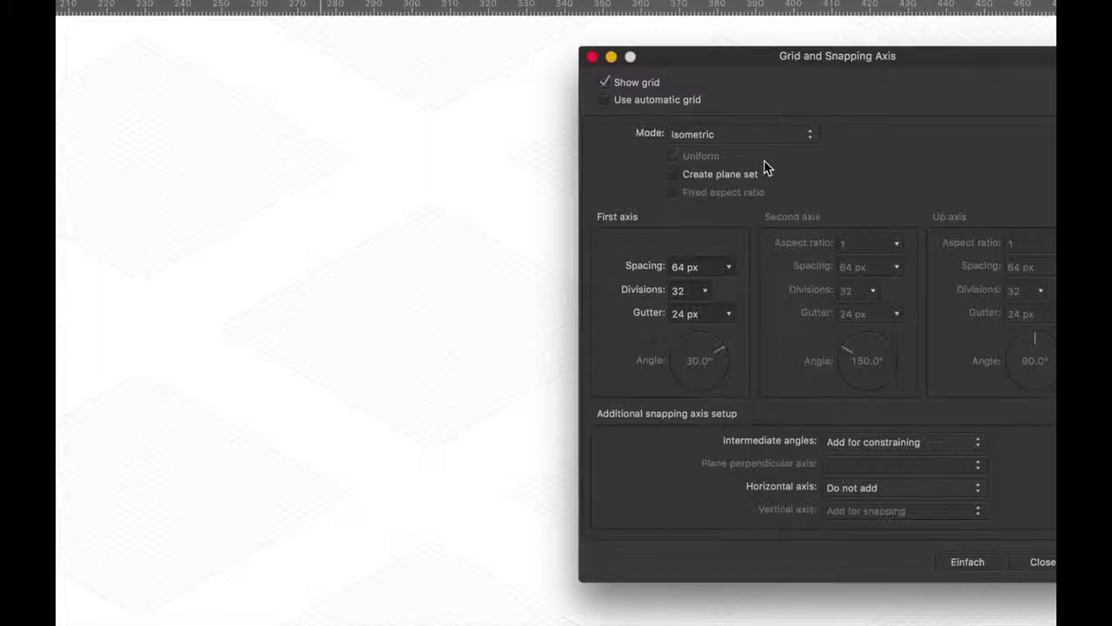
{"action": "left_click", "coordinate": [774, 137]}
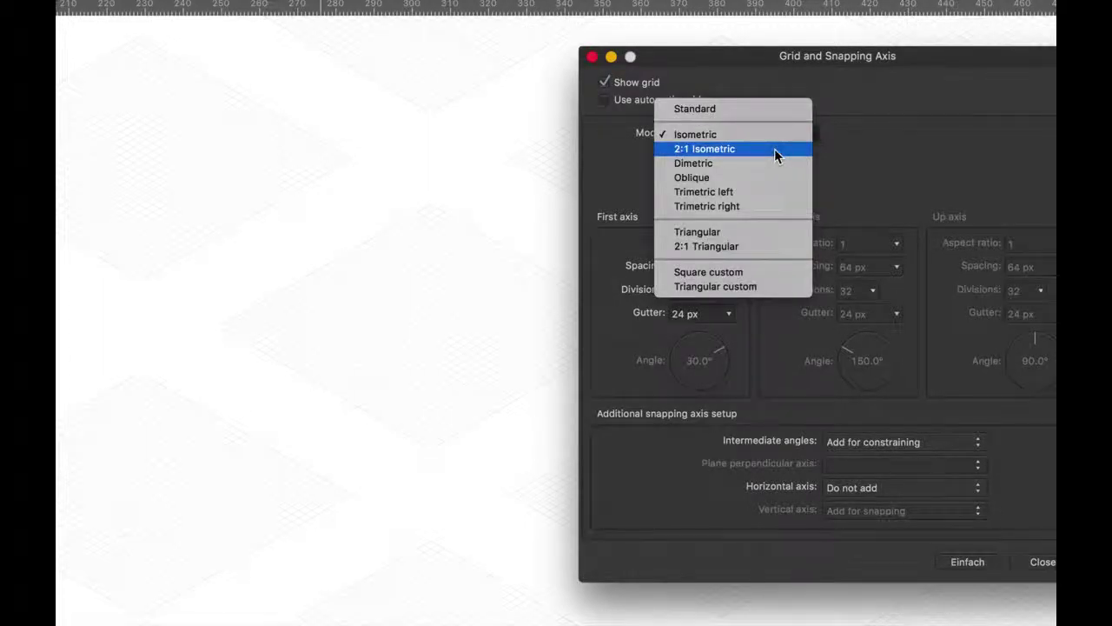
{"action": "left_click", "coordinate": [774, 148]}
{"action": "left_click", "coordinate": [739, 134]}
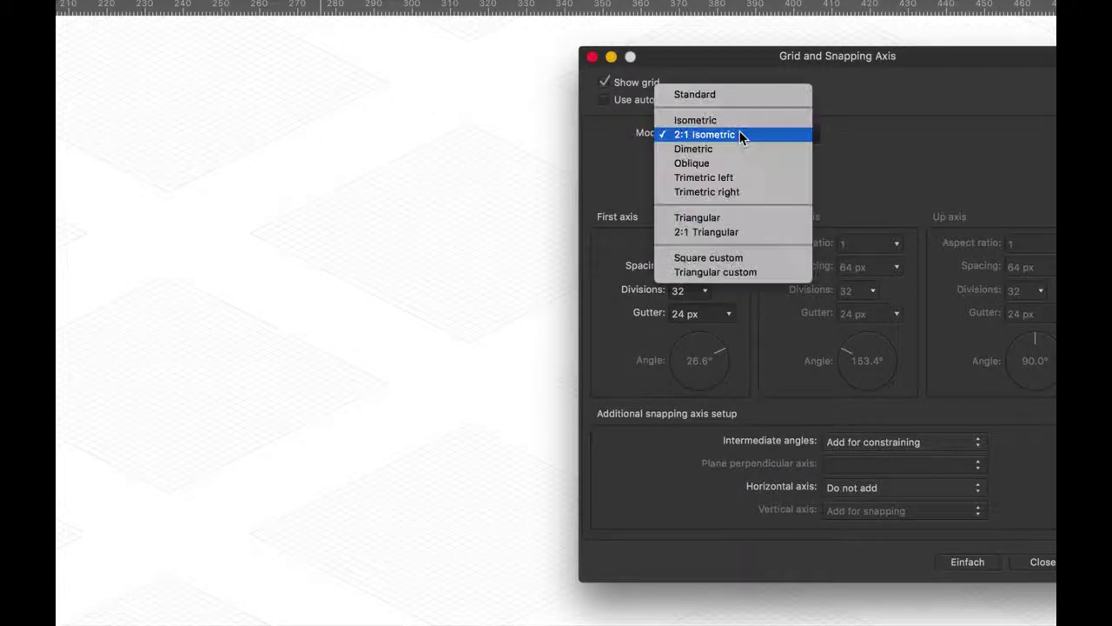
{"action": "left_click", "coordinate": [741, 148]}
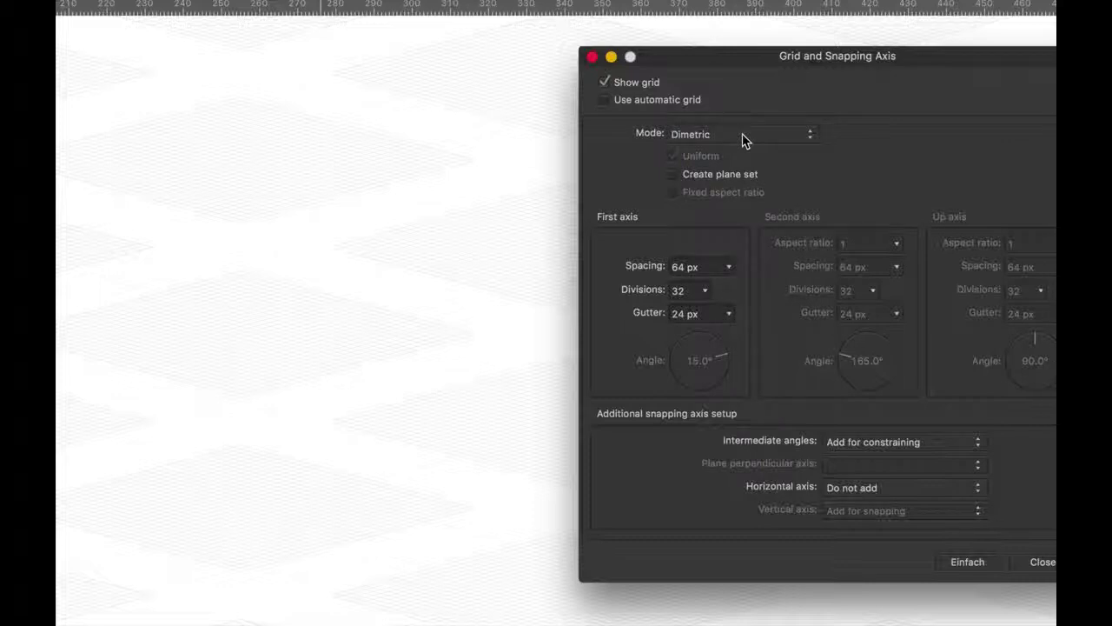
- Preview the Oblique and Trimetric left/right modes, then settle on 2:1 Isometric
{"action": "left_click", "coordinate": [742, 135]}
{"action": "left_click", "coordinate": [742, 148]}
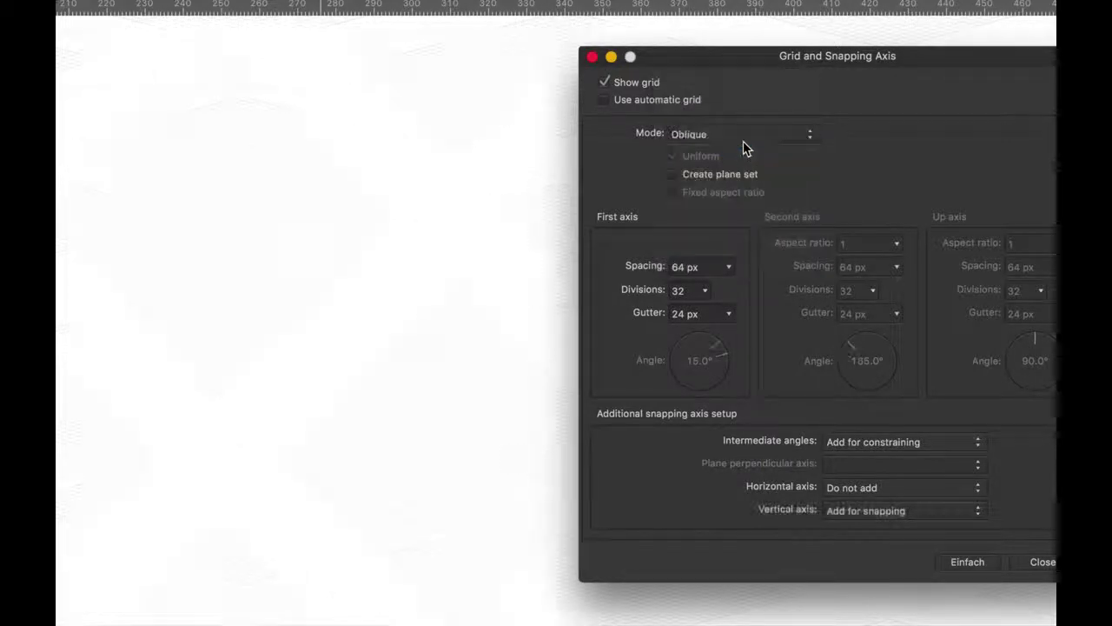
{"action": "left_click", "coordinate": [743, 139]}
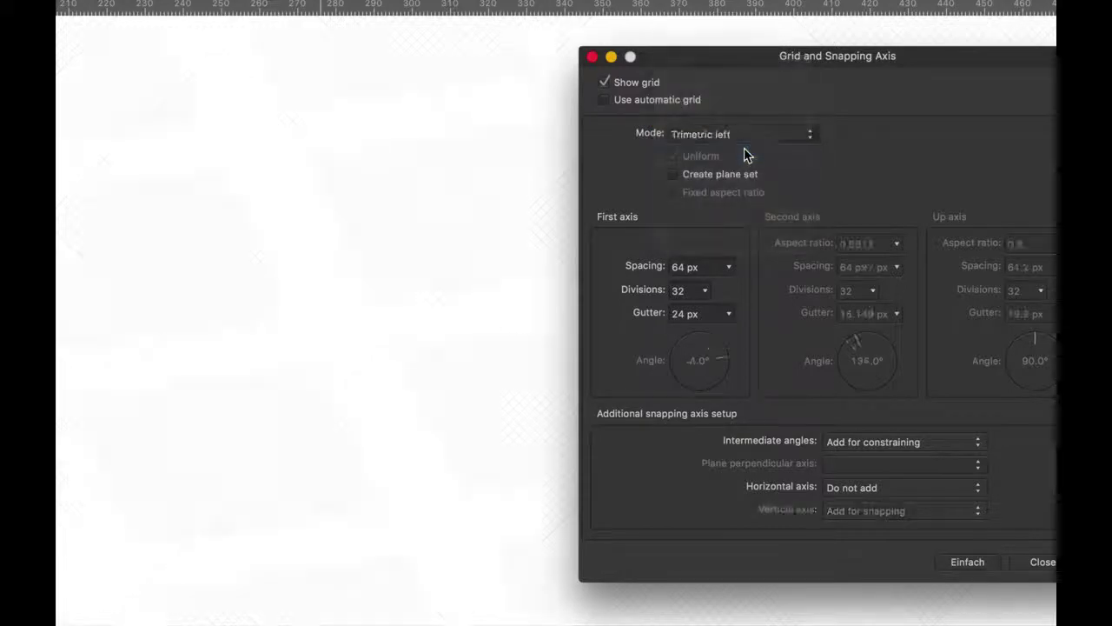
{"action": "left_click", "coordinate": [744, 136]}
{"action": "left_click", "coordinate": [743, 149]}
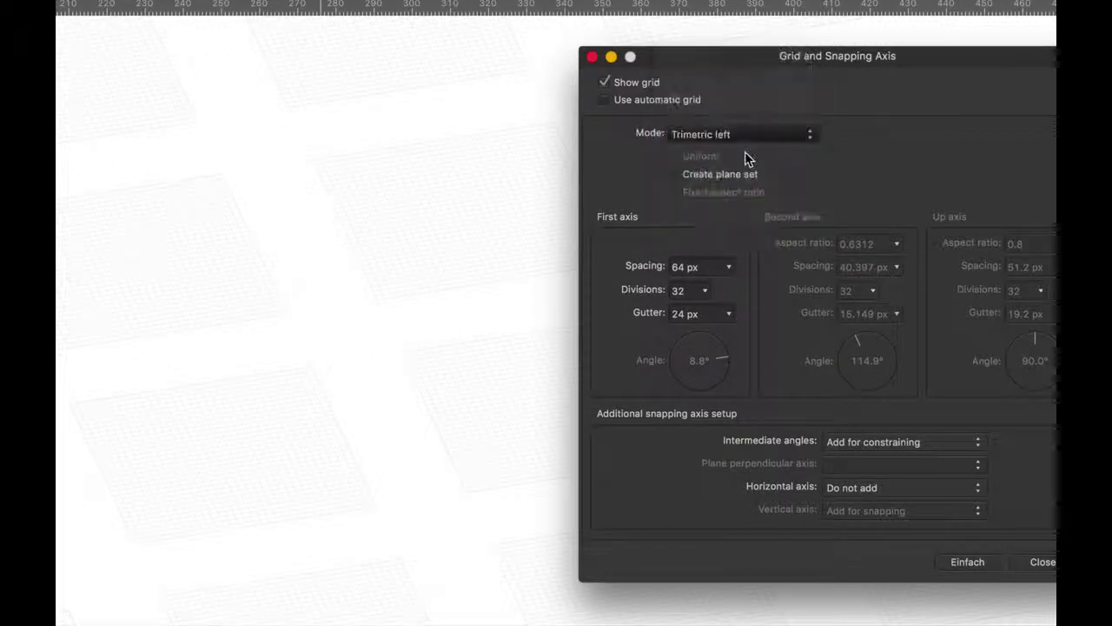
{"action": "left_click", "coordinate": [756, 133]}
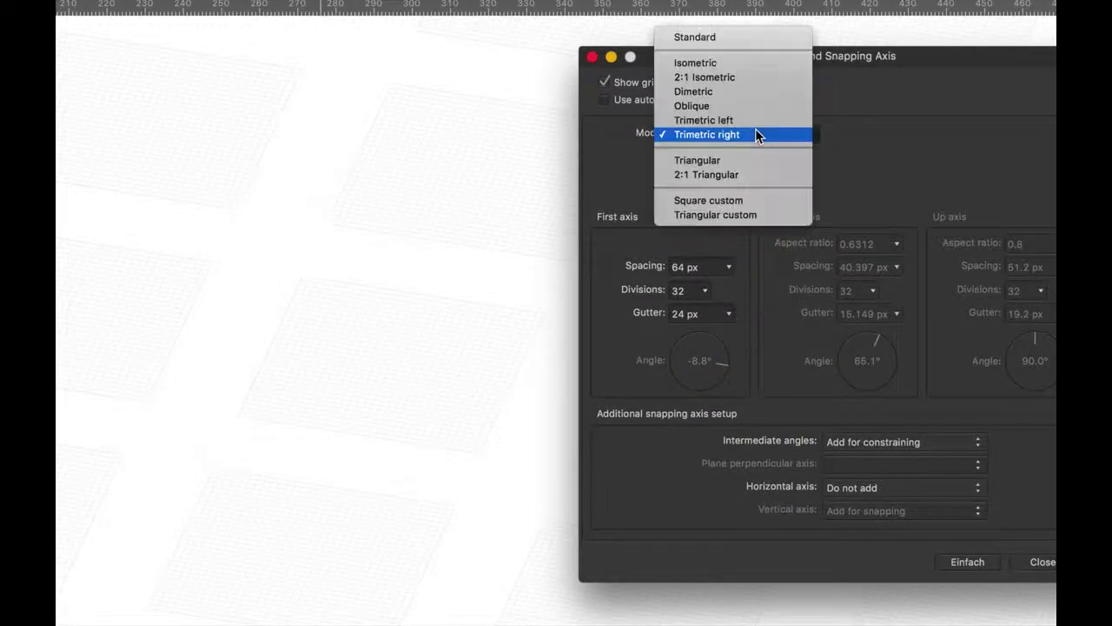
{"action": "left_click", "coordinate": [757, 78]}
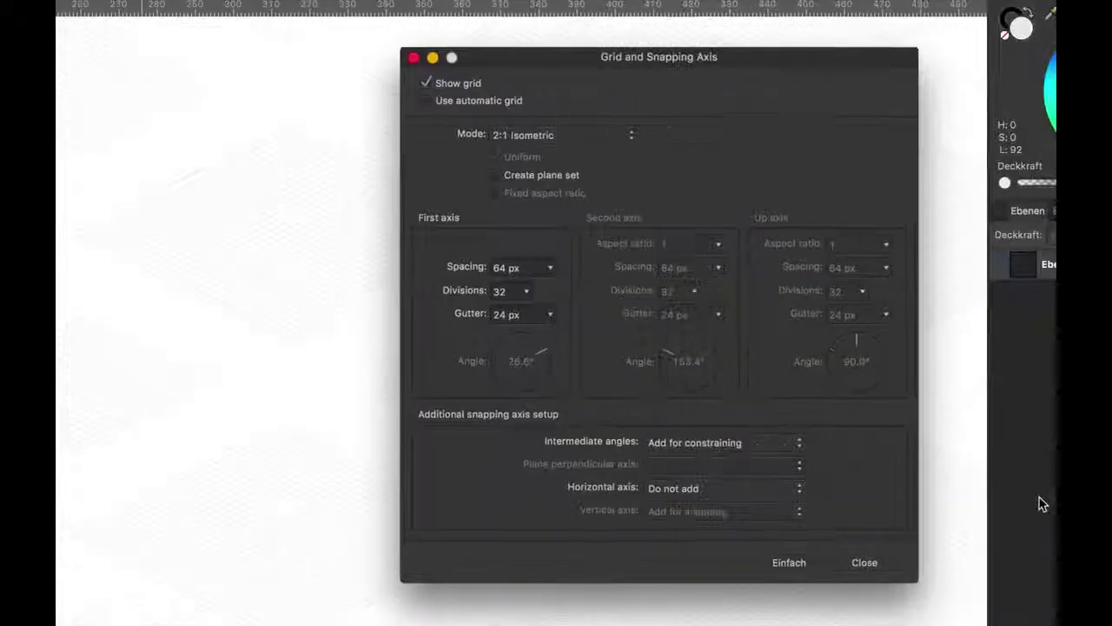
- Close the grid settings, zoom out and fit the whole isometric-gridded page in view
{"action": "left_click", "coordinate": [864, 563]}
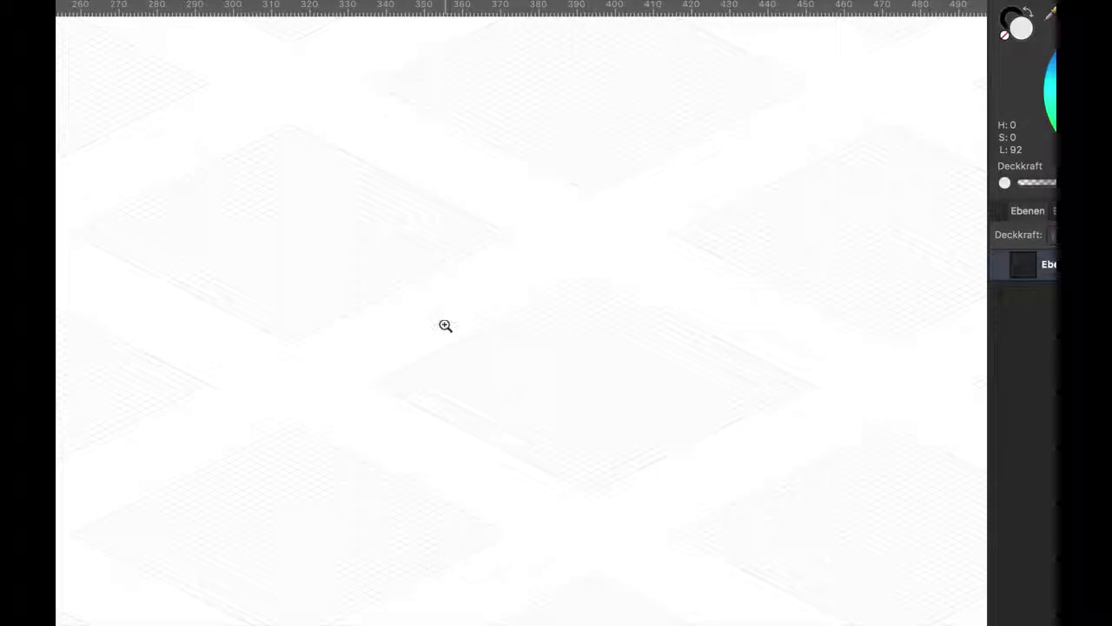
{"action": "right_click", "coordinate": [445, 325]}
{"action": "left_click", "coordinate": [431, 305], "text": "alt"}
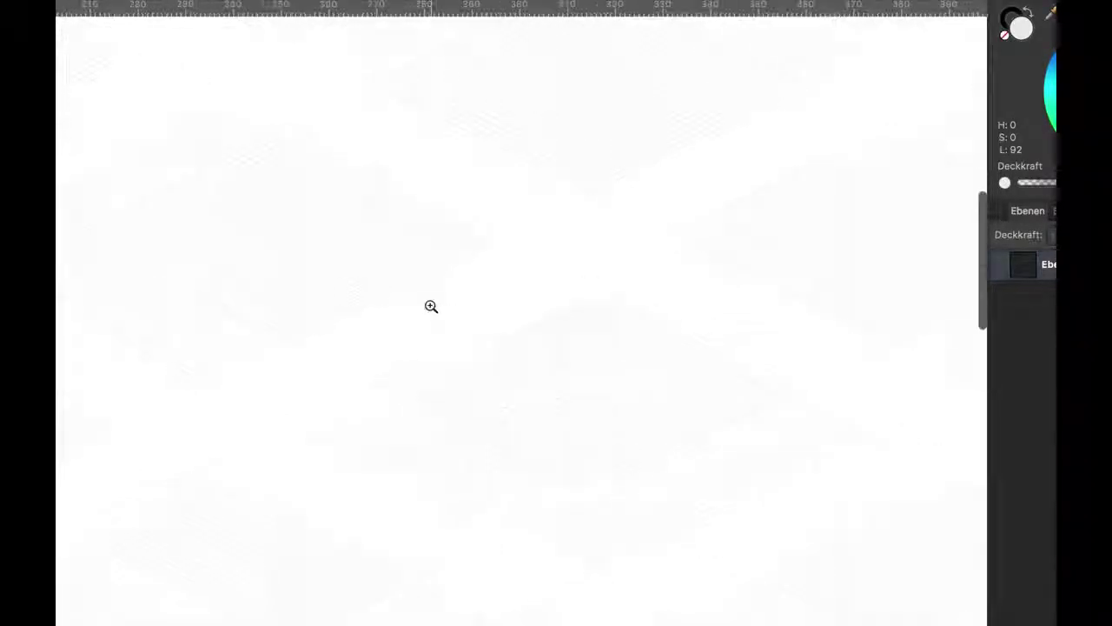
{"action": "left_click", "coordinate": [431, 305], "text": "alt"}
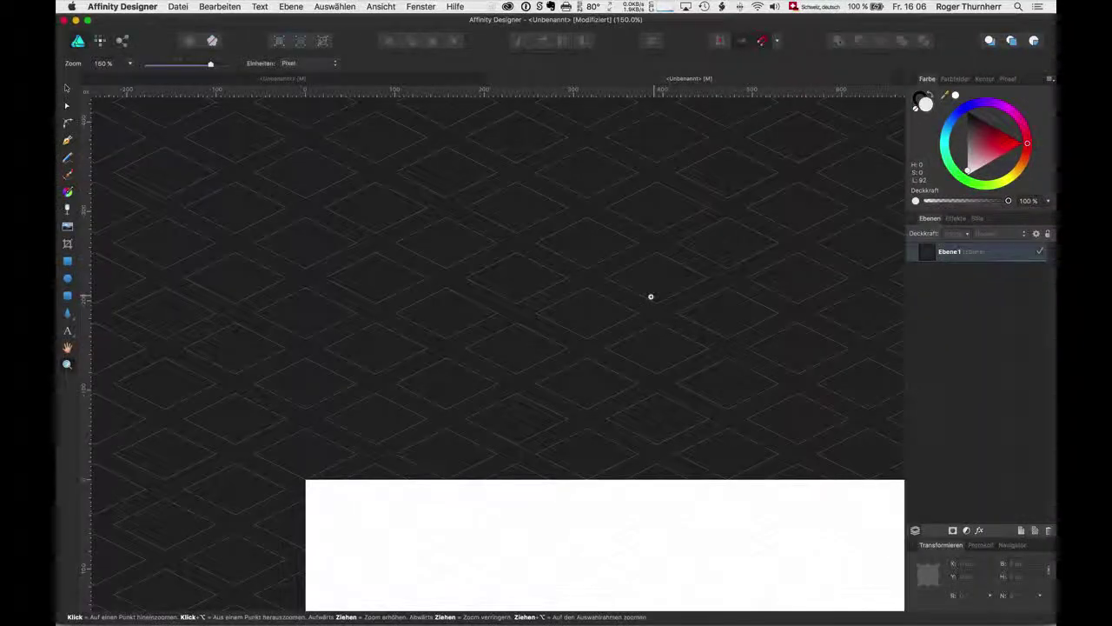
{"action": "key", "text": "super+0"}
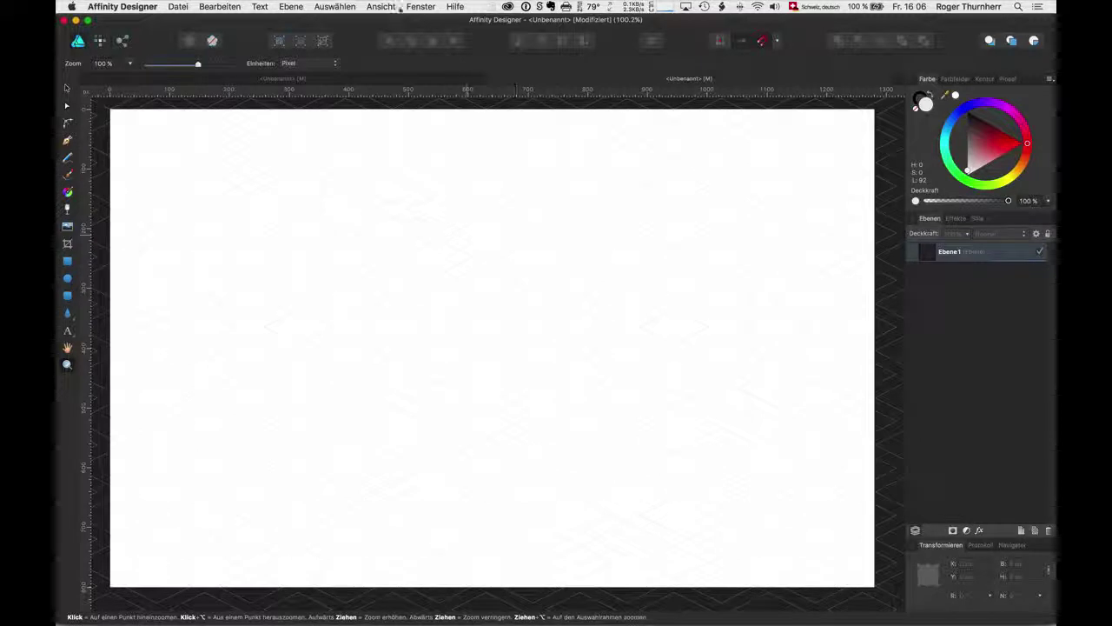
- Open the Ansicht (View) menu to reach Raster und Achse konfigurieren
{"action": "left_click", "coordinate": [382, 6]}
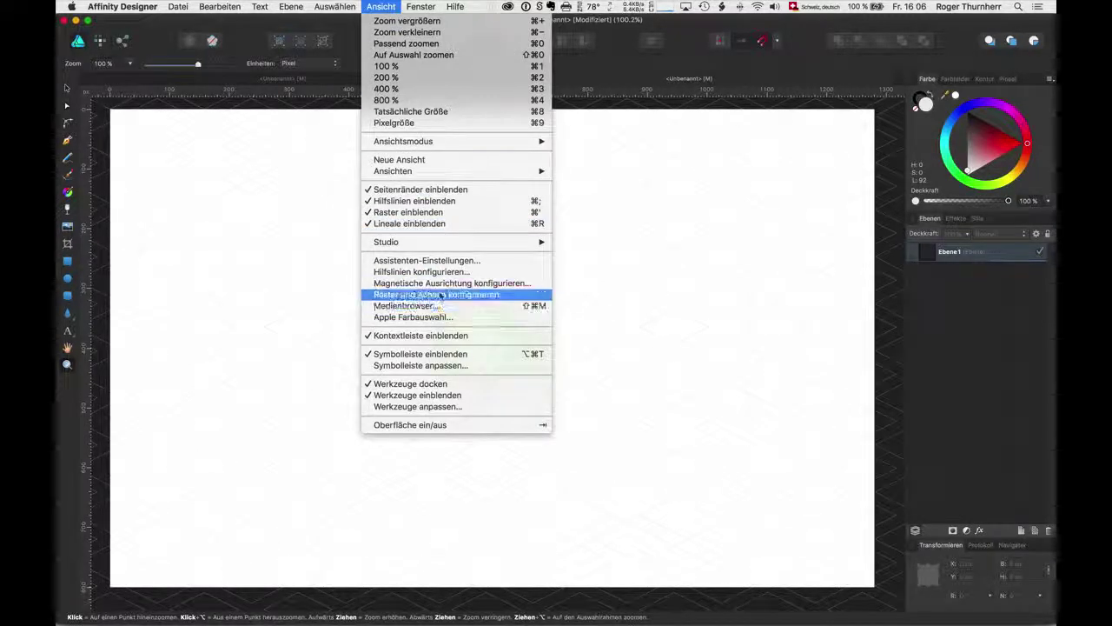